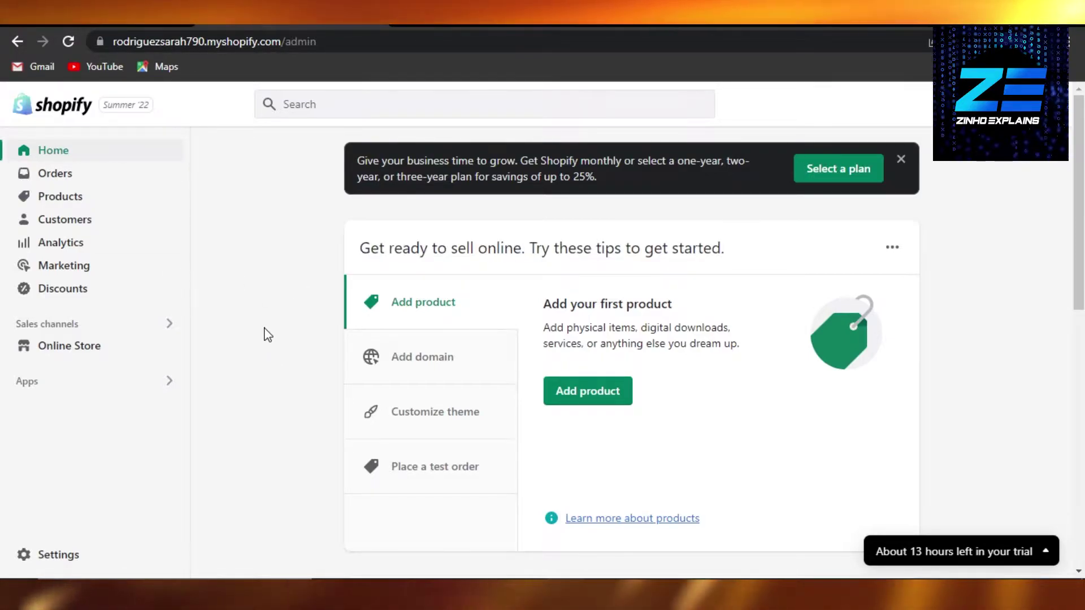
Open the store's Settings and go to the Payments section
left_click(60, 556)
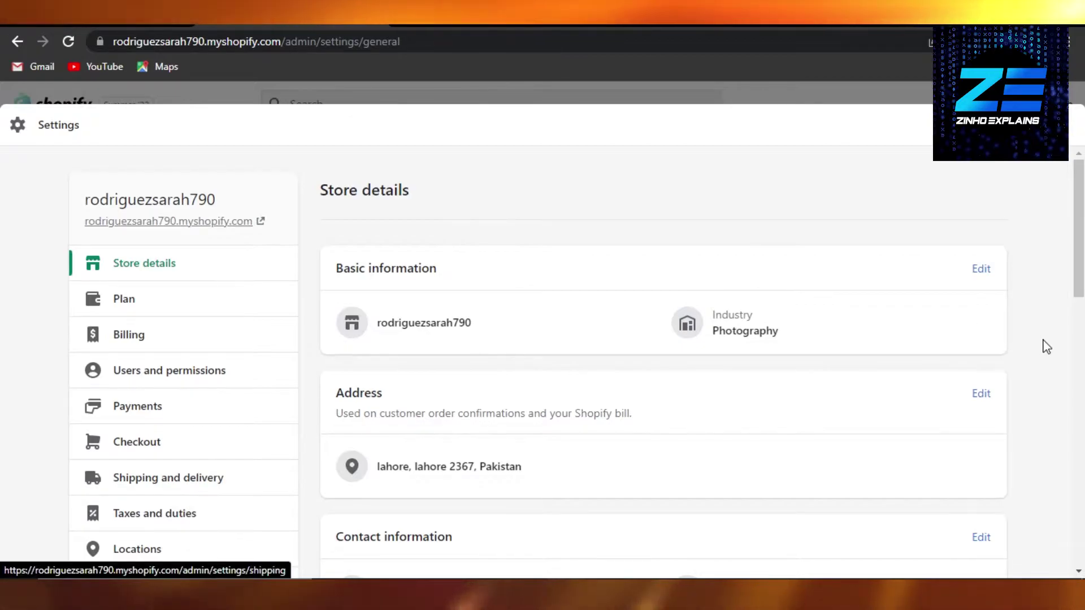
scroll(1046, 344, "down", 3)
left_click(176, 194)
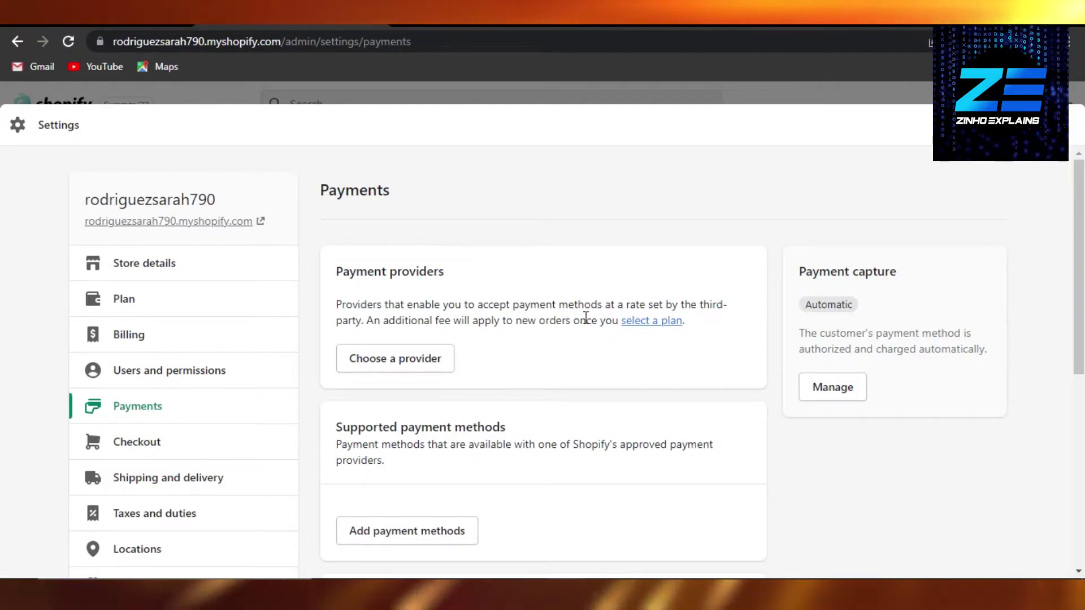
scroll(584, 317, "down", 2)
scroll(586, 317, "down", 1)
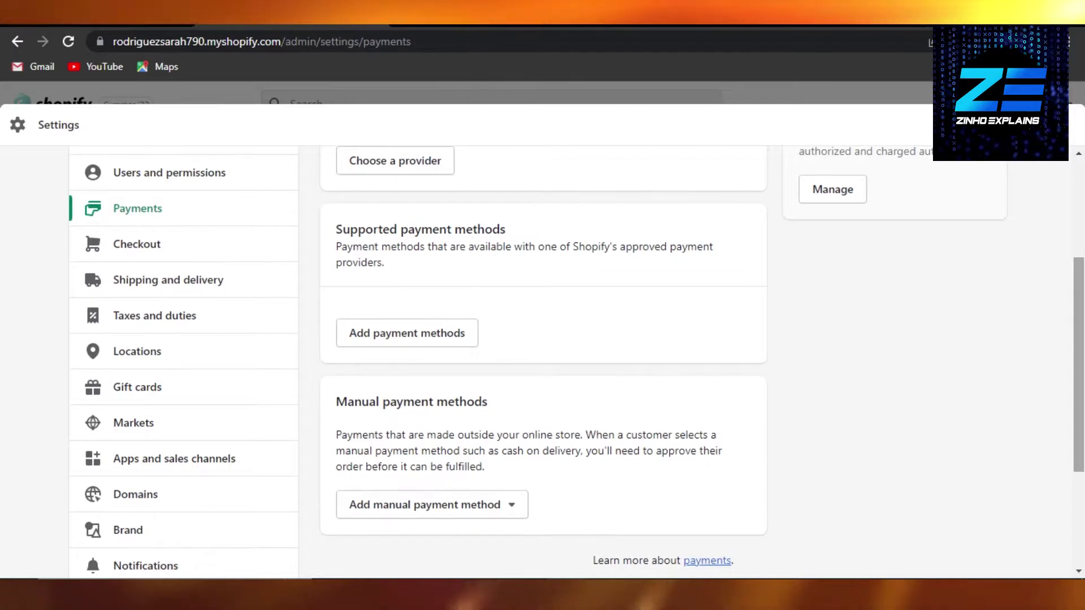
scroll(543, 339, "down", 1)
scroll(543, 339, "up", 2)
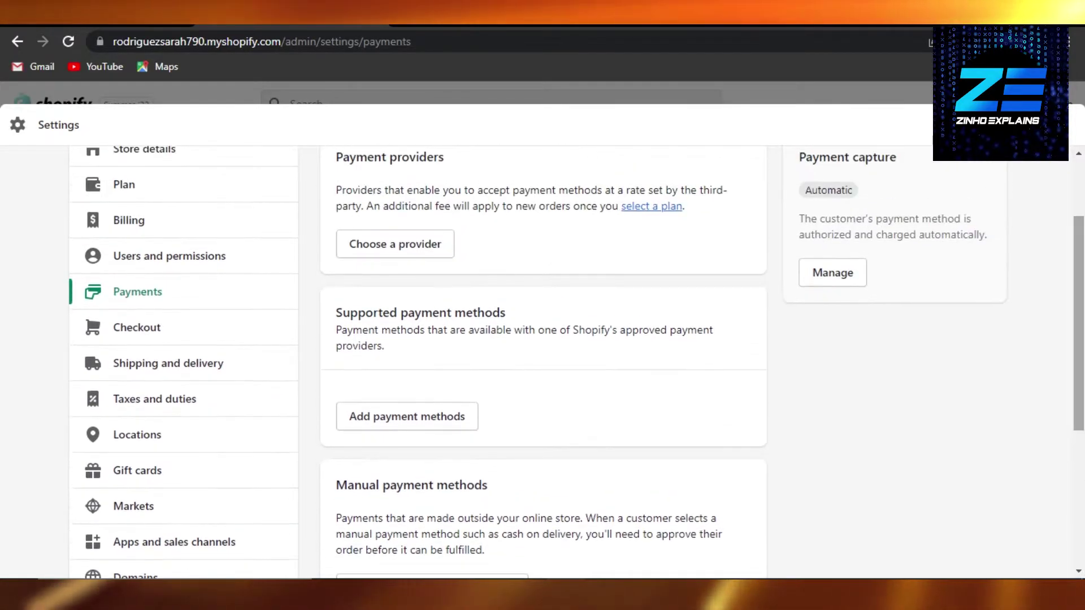
scroll(543, 340, "up", 1)
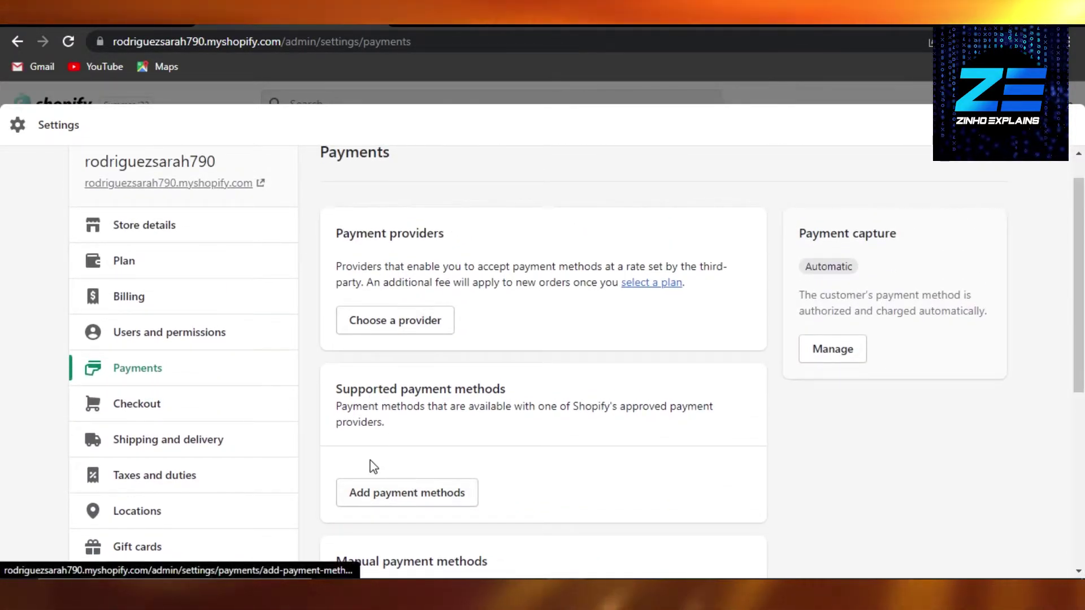
Search addable payment methods for 'paypal', find no results, and return to Payments
left_click(382, 497)
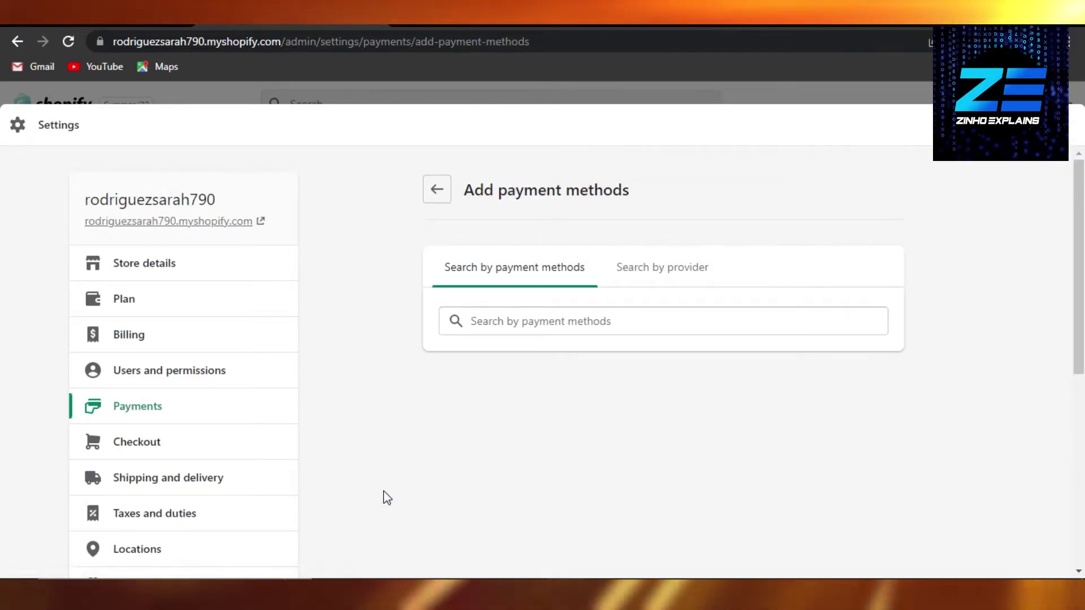
left_click(552, 320)
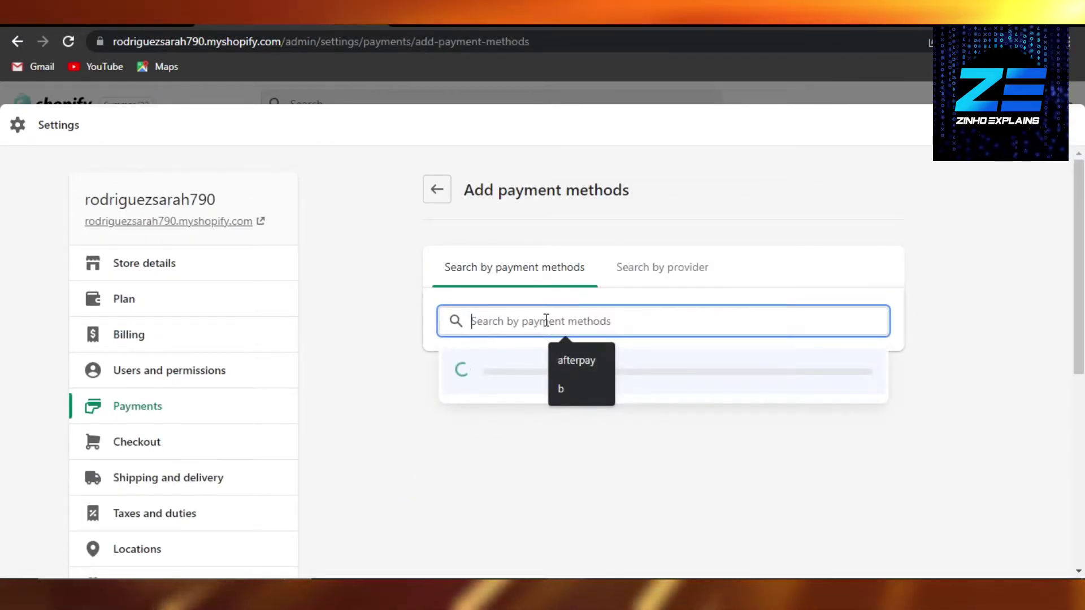
type("paypal")
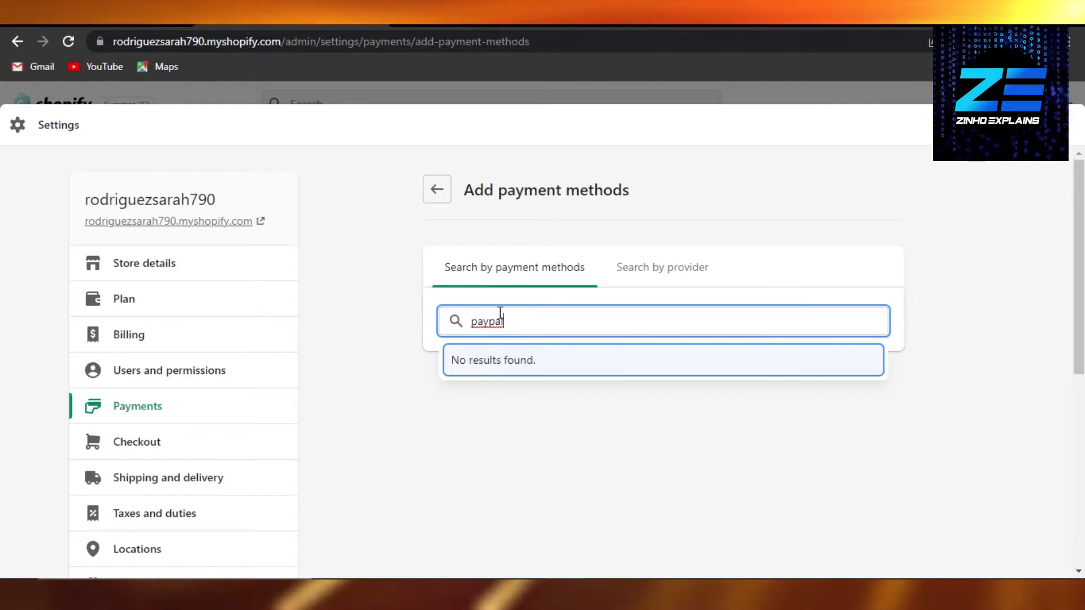
left_click(437, 190)
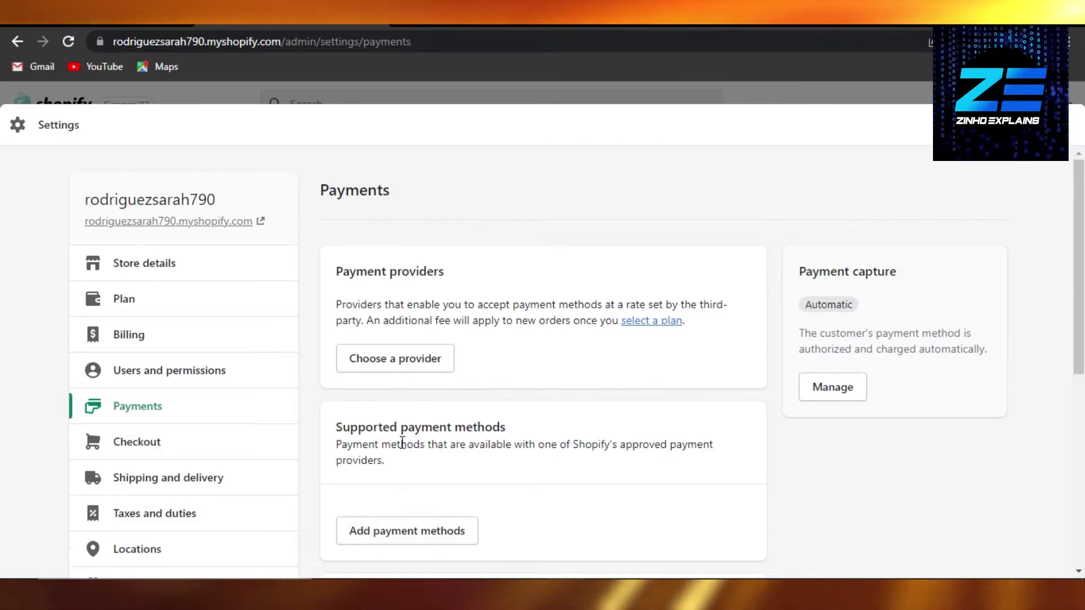
Browse the third-party payment providers list, filtering it by 'pa'
left_click(398, 363)
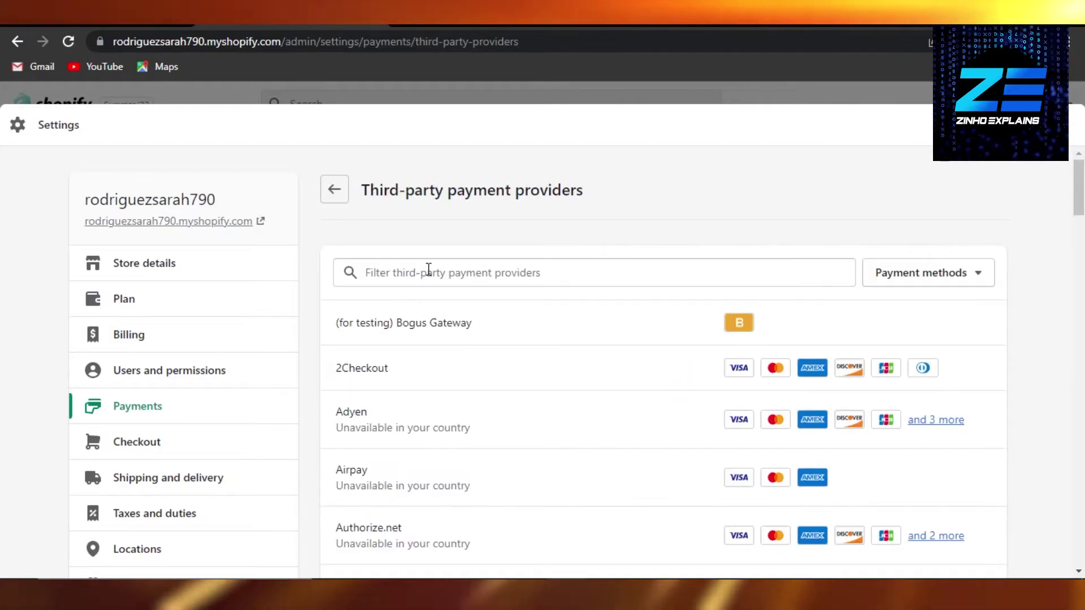
left_click(442, 271)
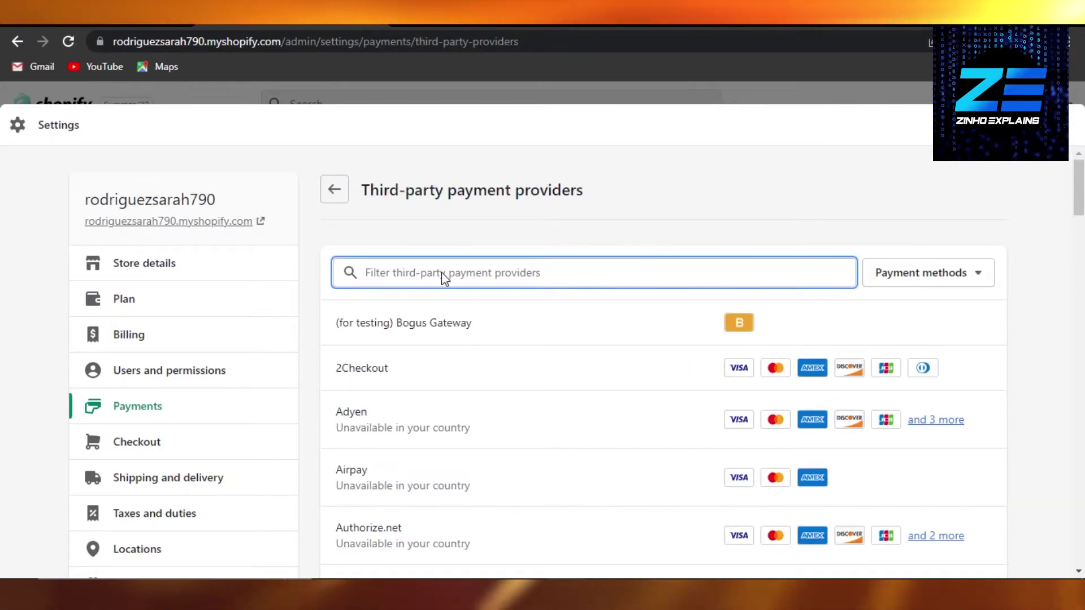
type("pa")
key("BackSpace")
key("BackSpace")
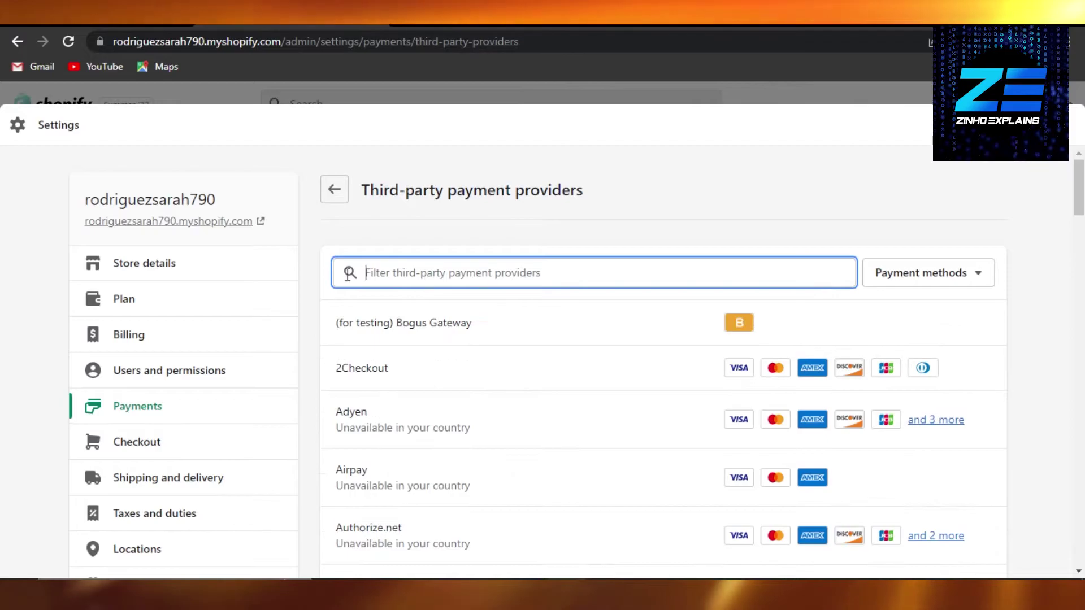
type("p")
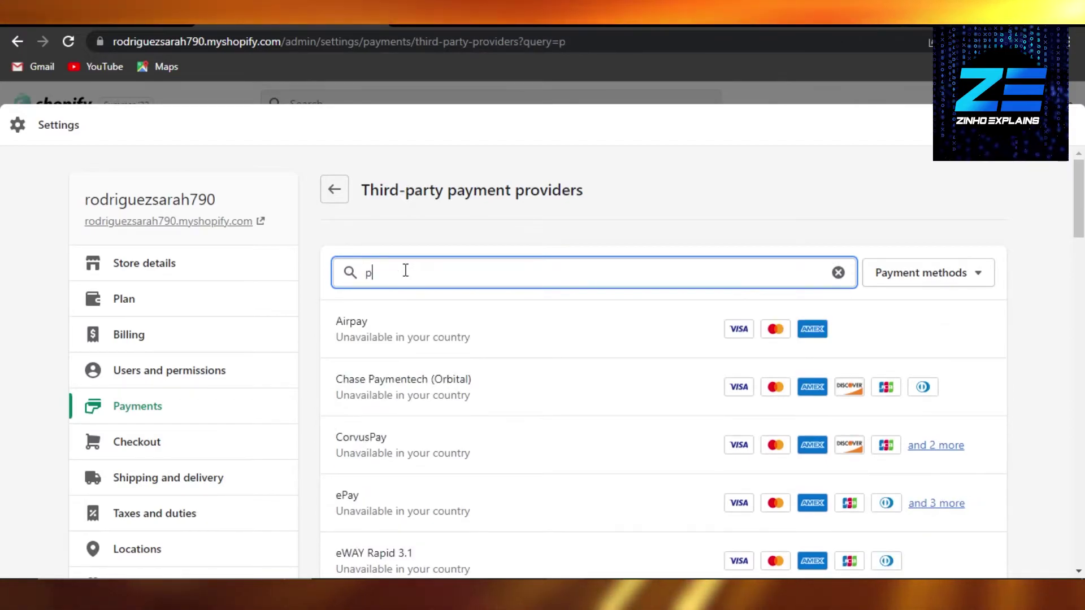
type("a")
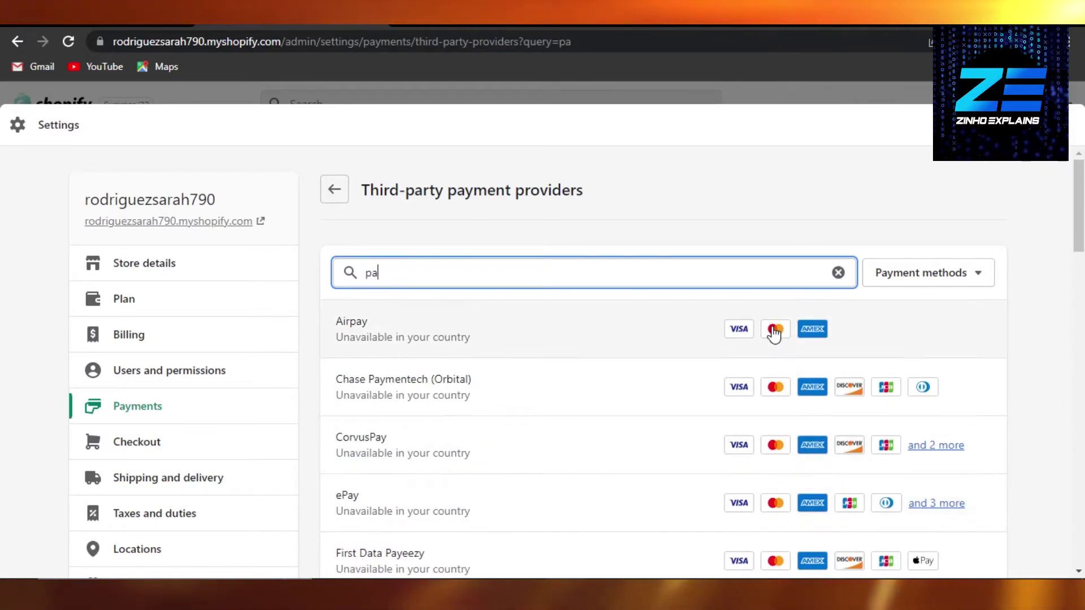
scroll(664, 365, "down", 1)
scroll(664, 364, "down", 2)
scroll(663, 364, "down", 1)
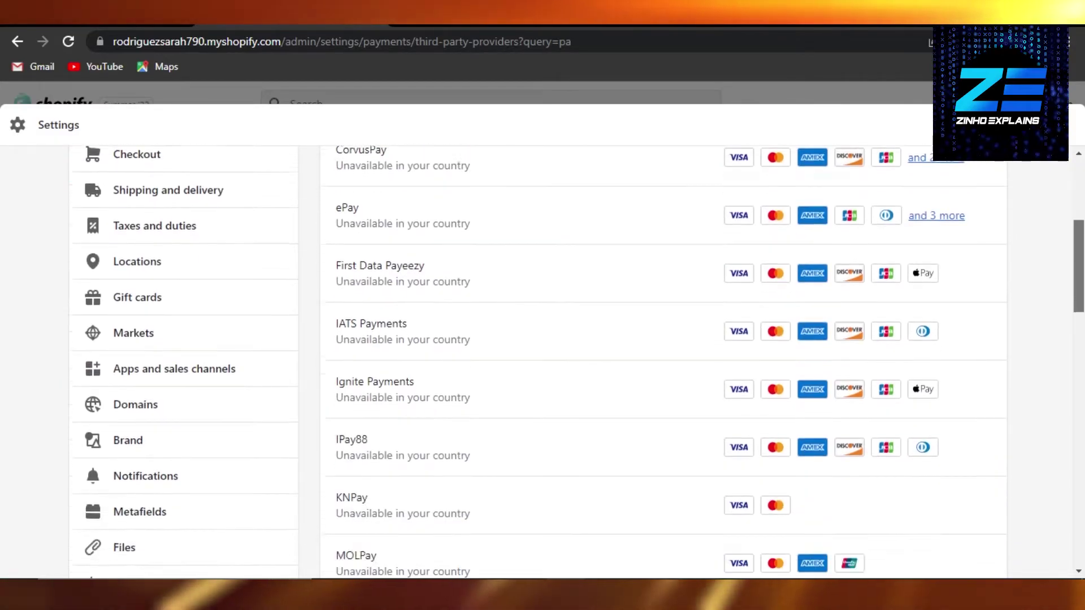
scroll(664, 364, "down", 1)
scroll(664, 365, "down", 2)
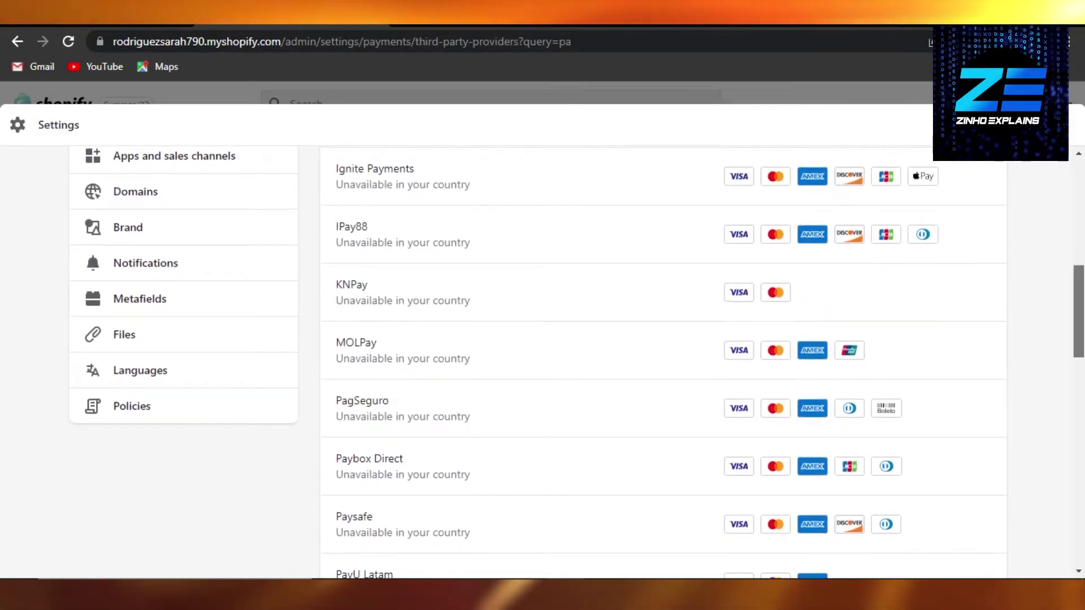
scroll(663, 365, "down", 1)
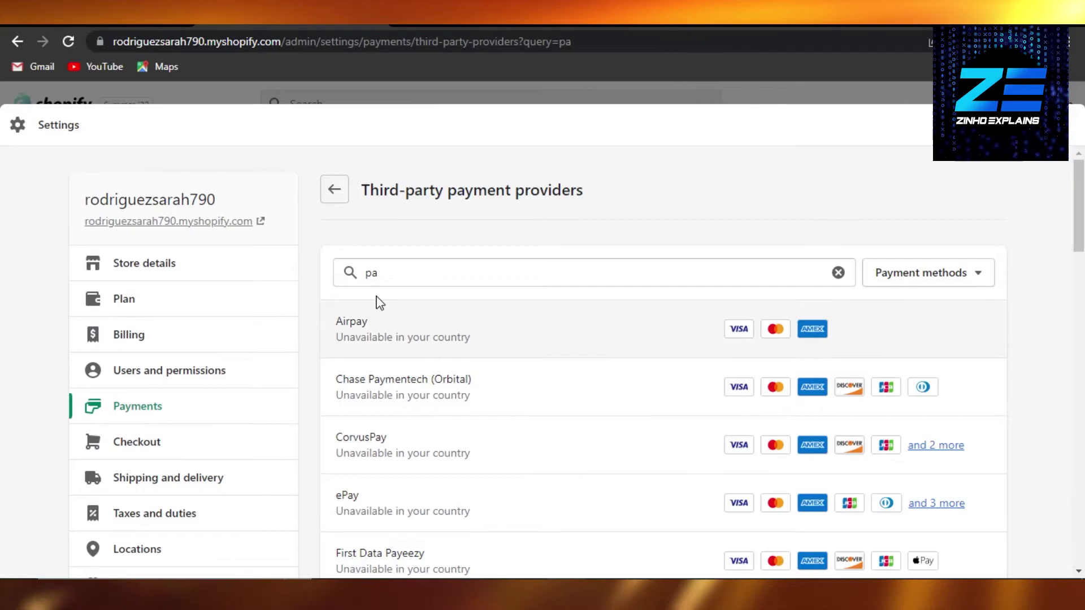
Back on Payments, expand the manual payment options: custom, bank deposit, money order, cash on delivery
left_click(334, 188)
scroll(697, 206, "down", 2)
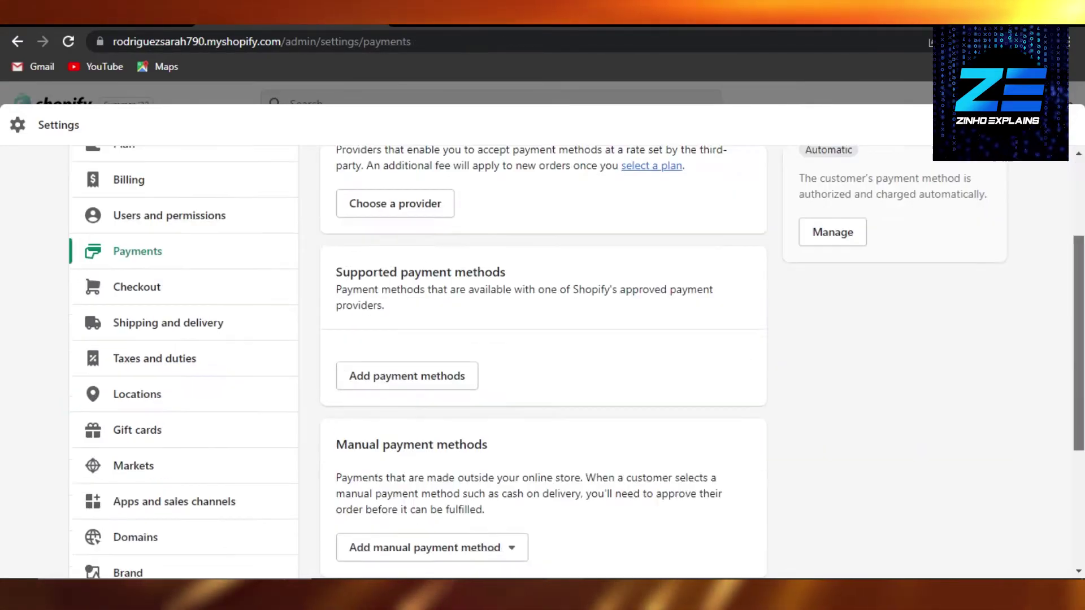
scroll(542, 356, "down", 2)
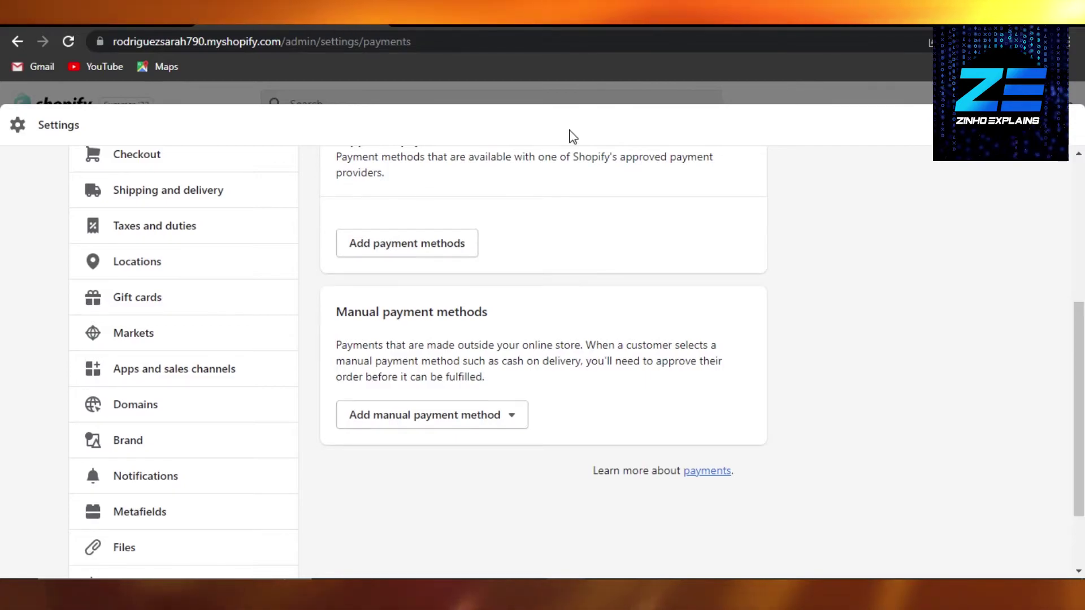
left_click(428, 414)
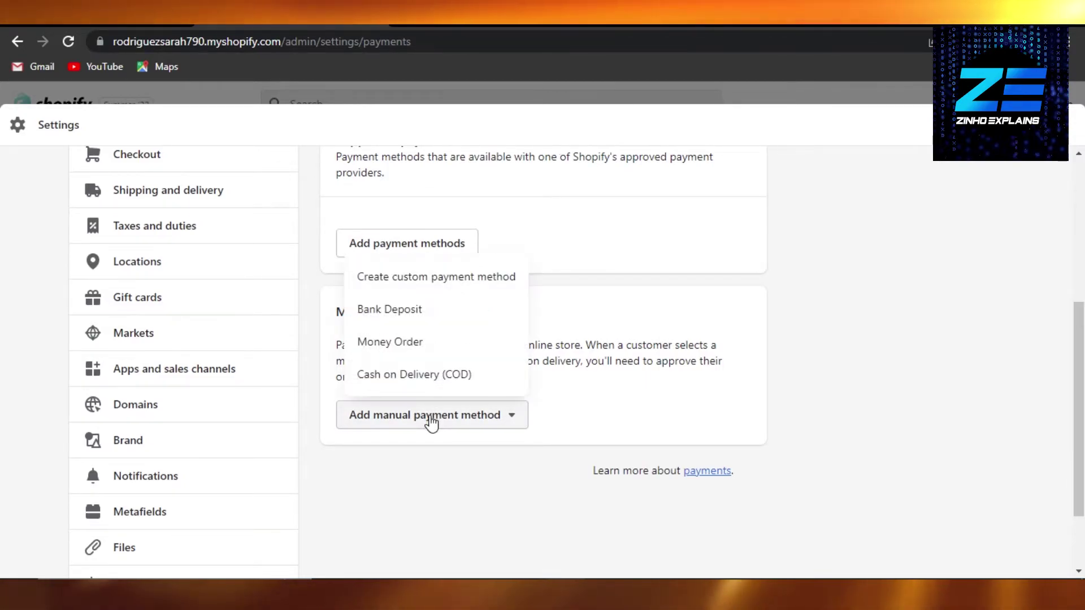
left_click(399, 280)
type("paypal")
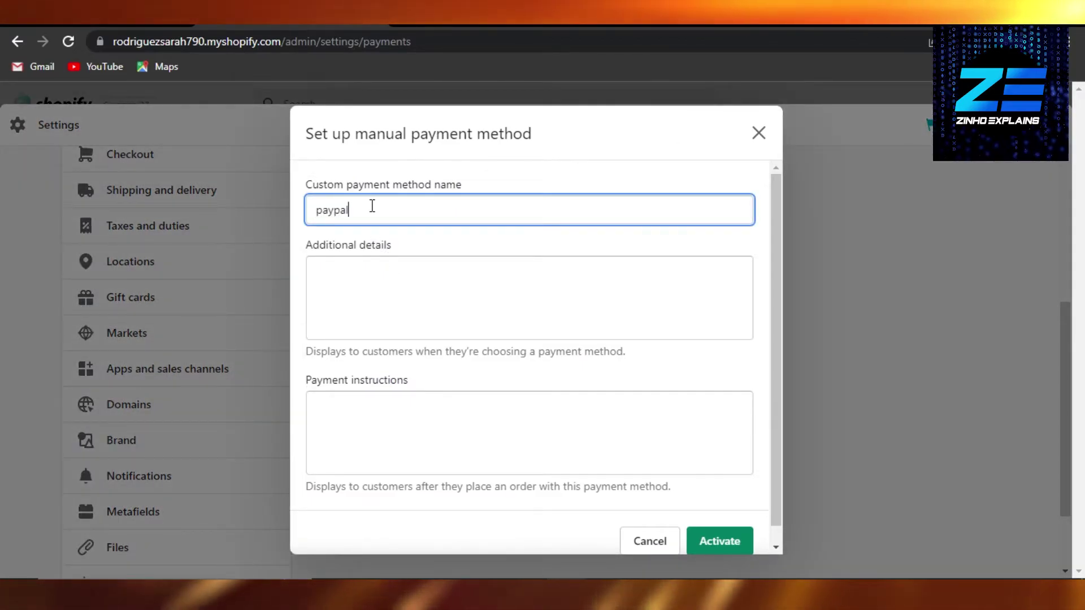
left_click(365, 290)
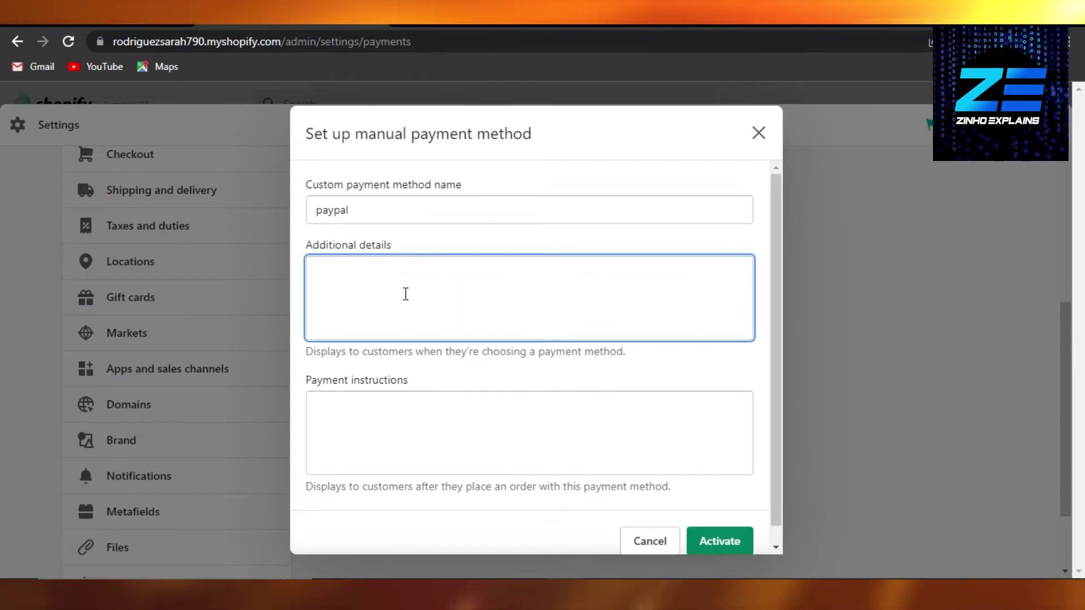
left_click(367, 419)
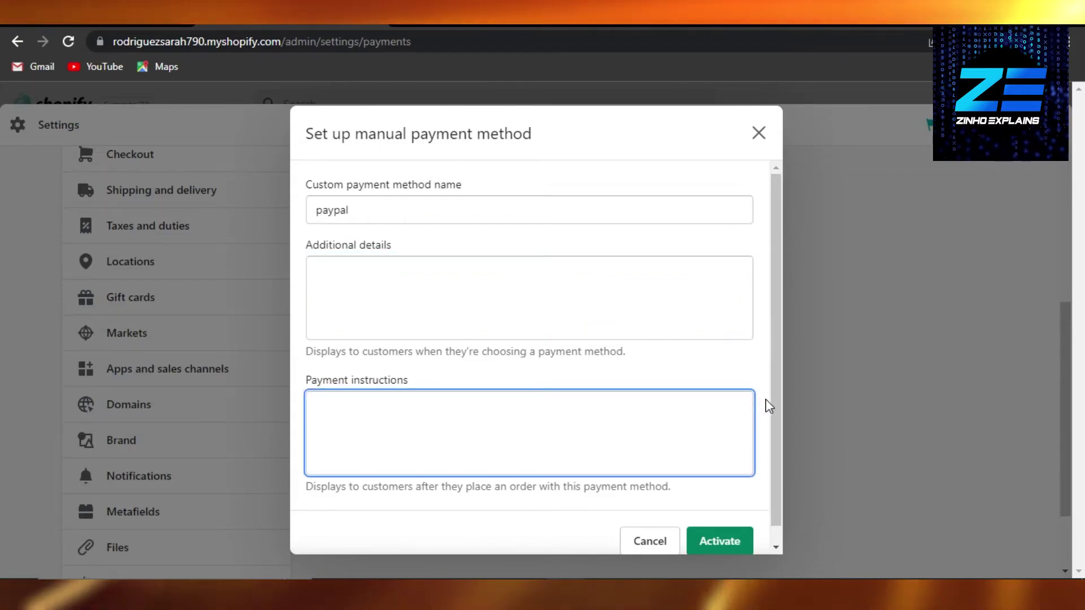
scroll(768, 405, "down", 1)
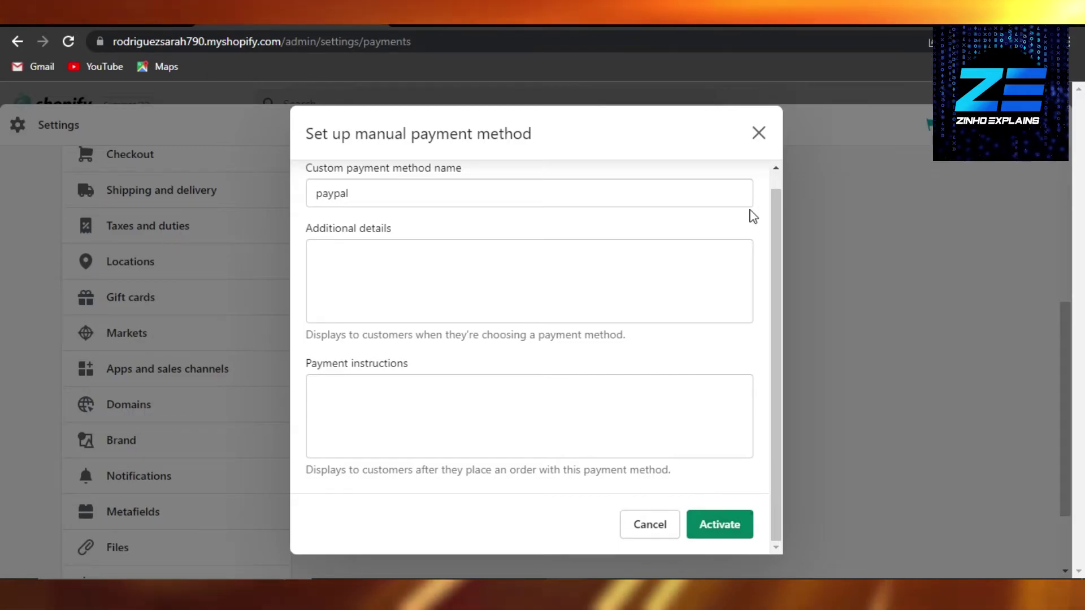
left_click(759, 134)
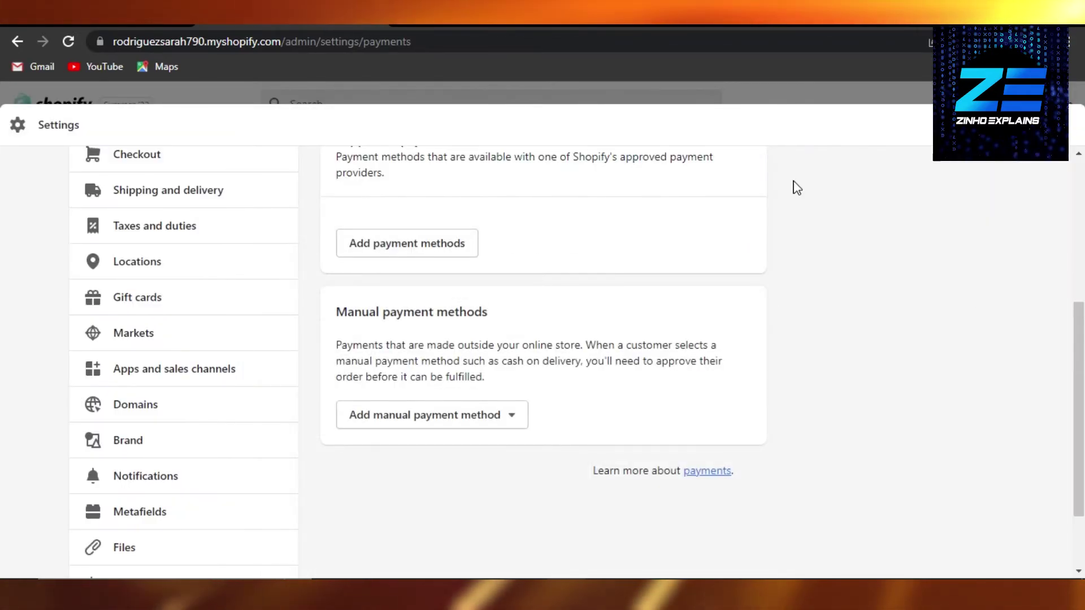
left_click_drag(1077, 387, 1076, 241)
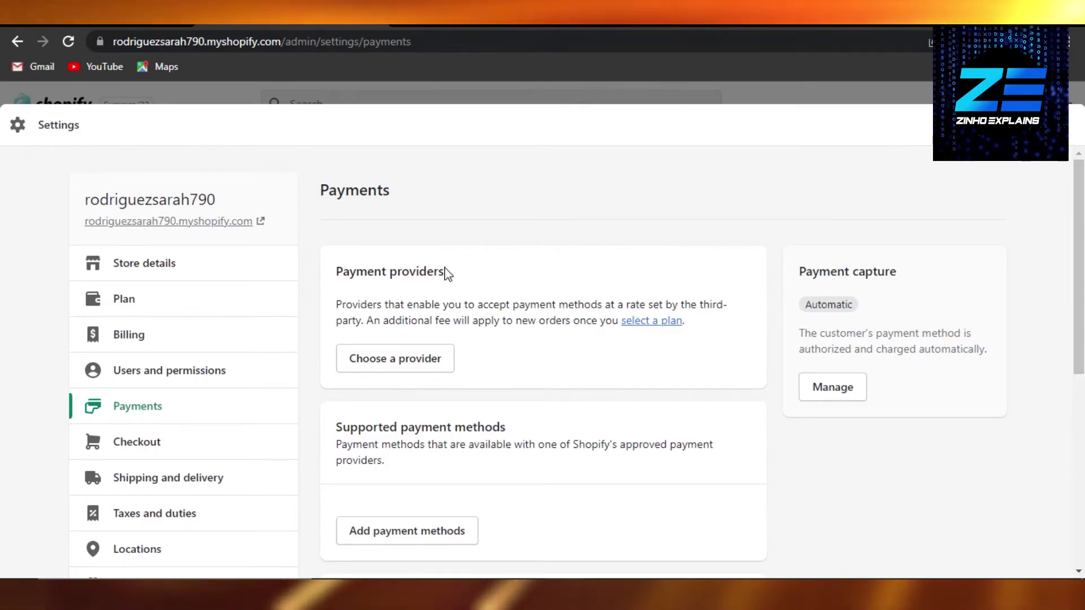
left_click(412, 370)
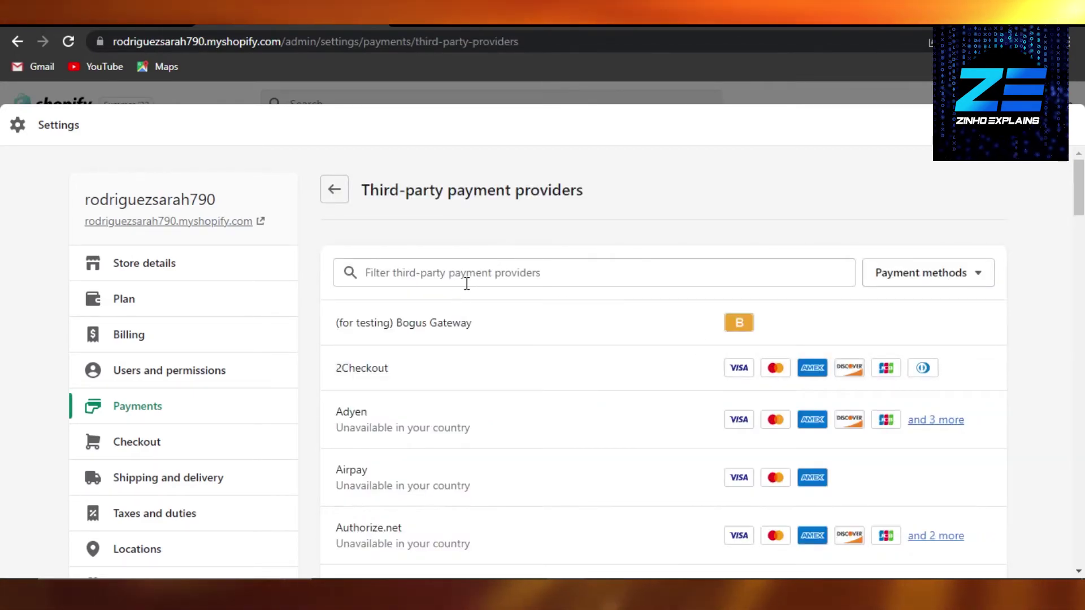
left_click(336, 194)
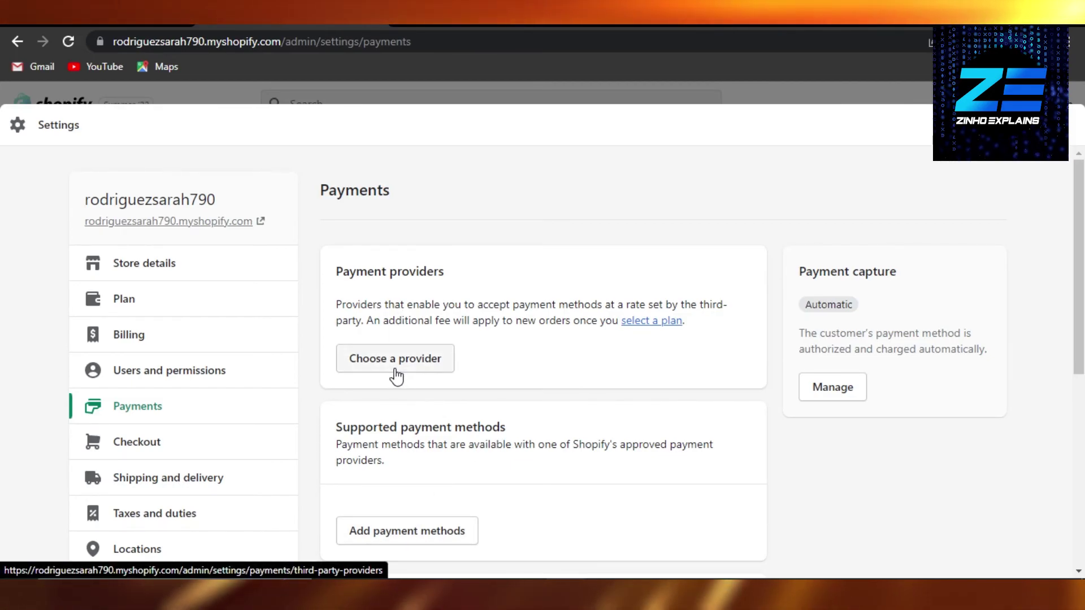
Close the Settings overlay to land on the admin home page without adding PayPal
left_click(1066, 127)
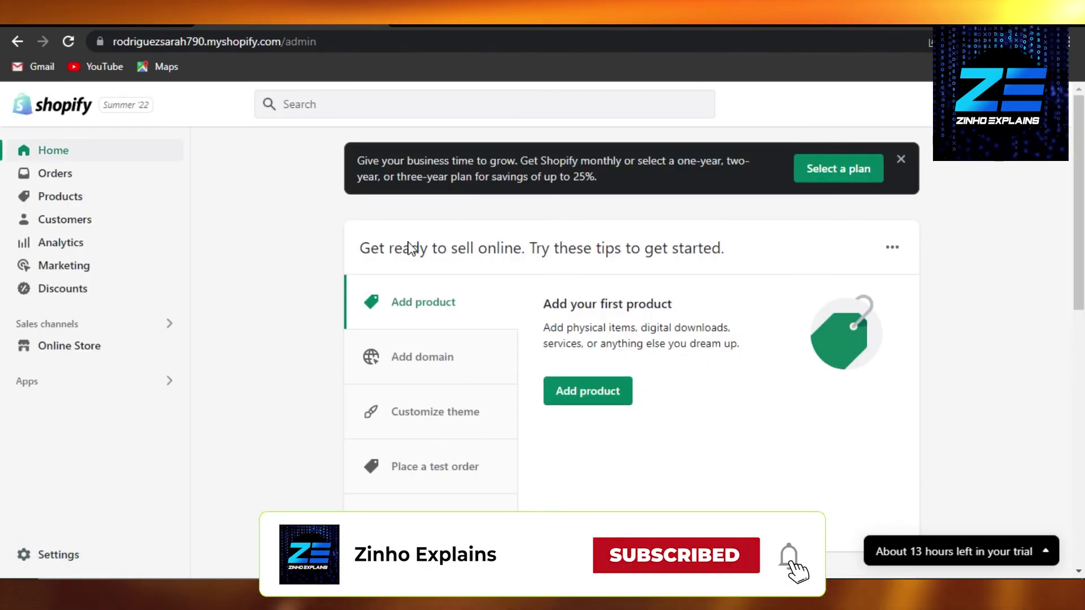